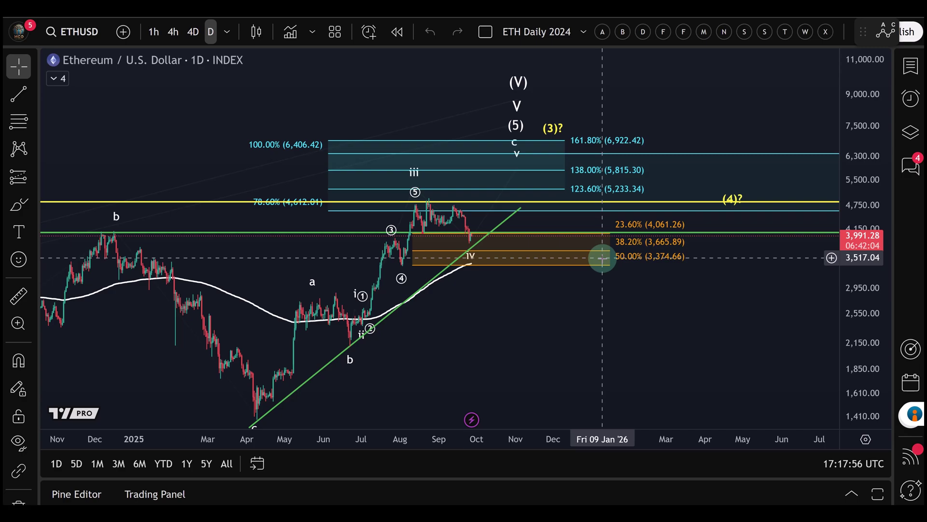
Step: Sketch red brush marks near the 38.2% zone and iv label, then undo them all
scroll(136, 202, up, 1)
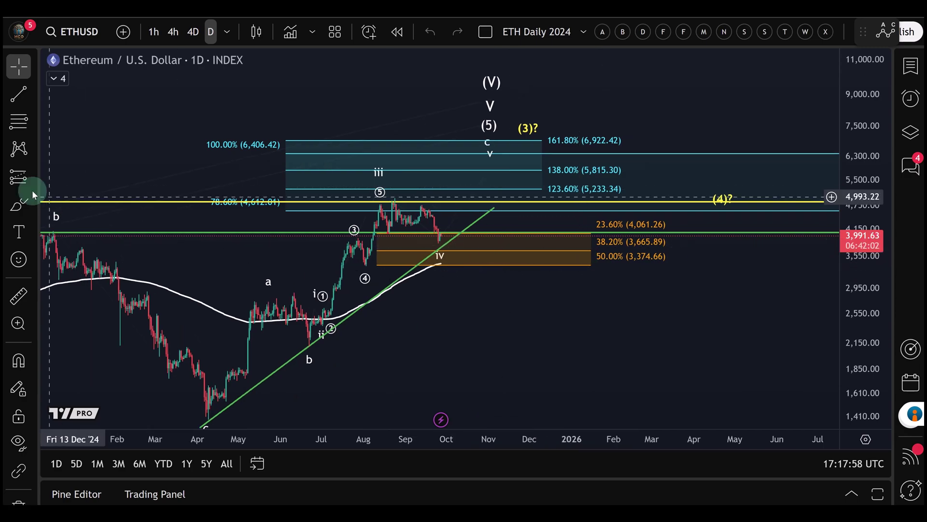
click(19, 204)
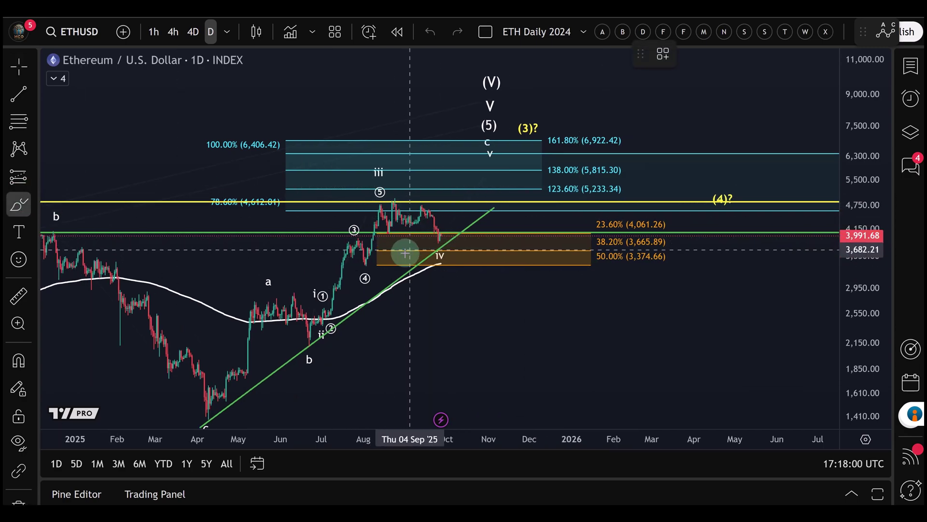
drag(429, 249, 450, 260)
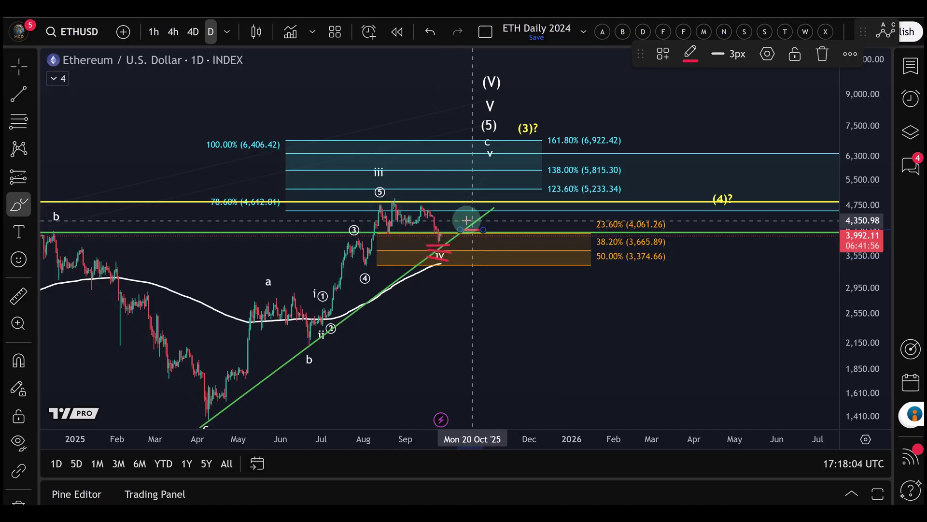
drag(461, 225, 483, 225)
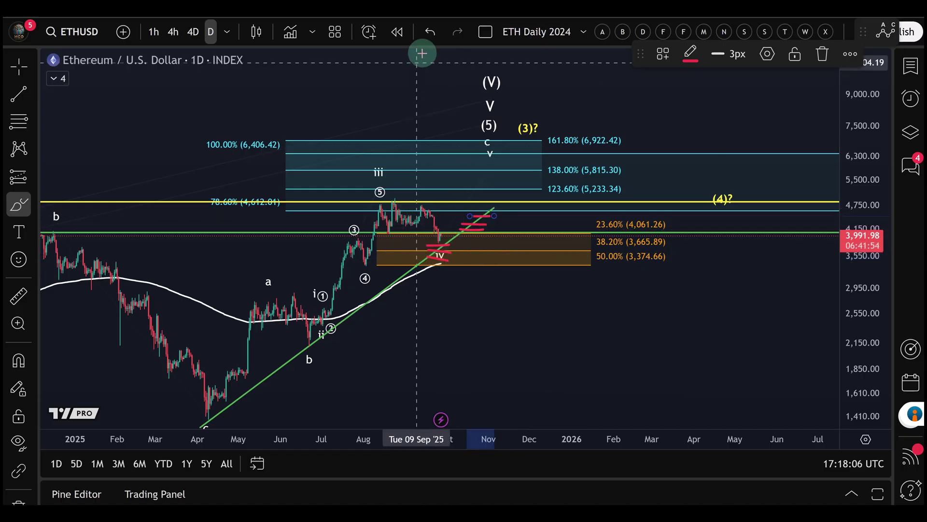
click(430, 32)
click(429, 34)
click(428, 35)
click(429, 35)
click(428, 34)
click(428, 35)
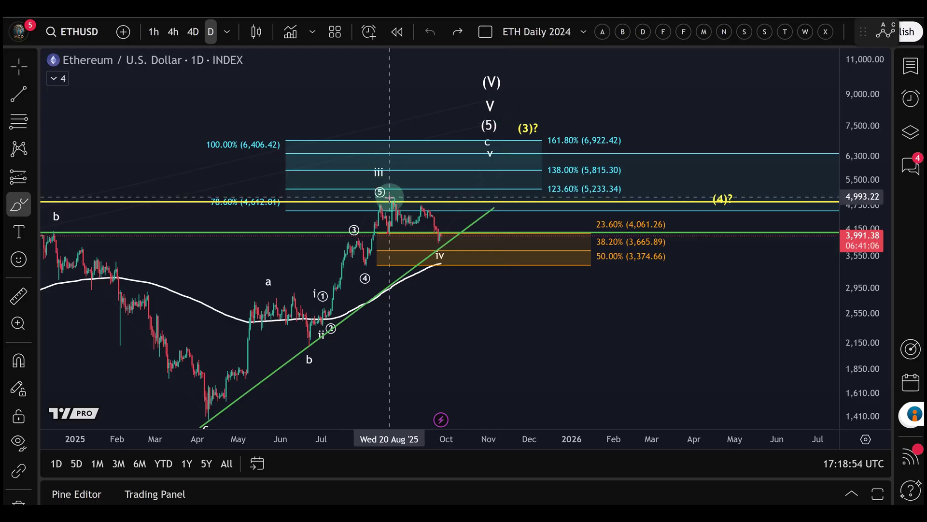
Step: Zoom the chart in and move the wave's iv point onto the latest pullback
scroll(436, 240, up, 2)
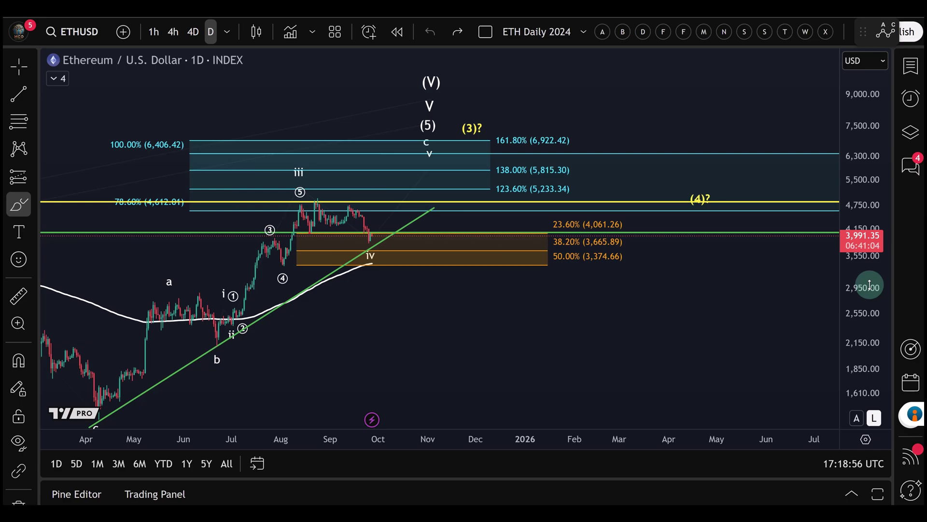
drag(886, 315, 887, 338)
drag(534, 361, 578, 371)
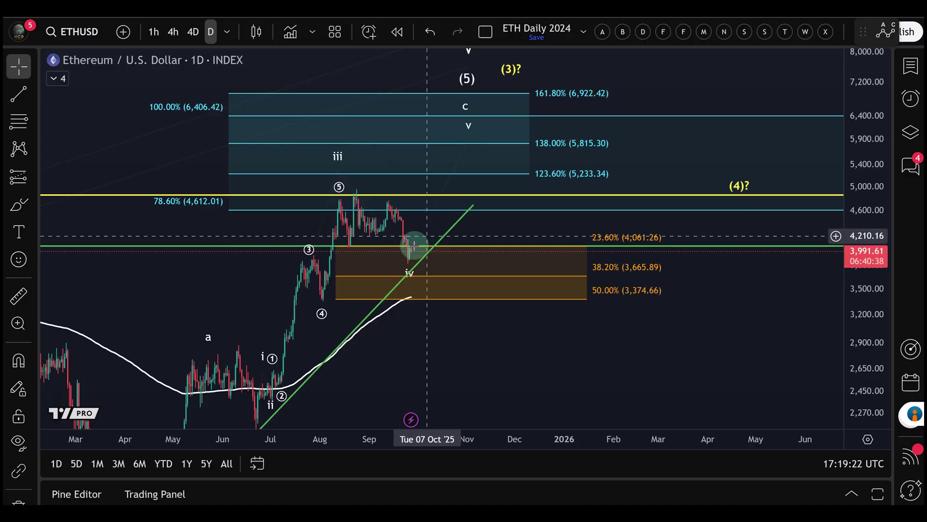
drag(408, 285, 408, 274)
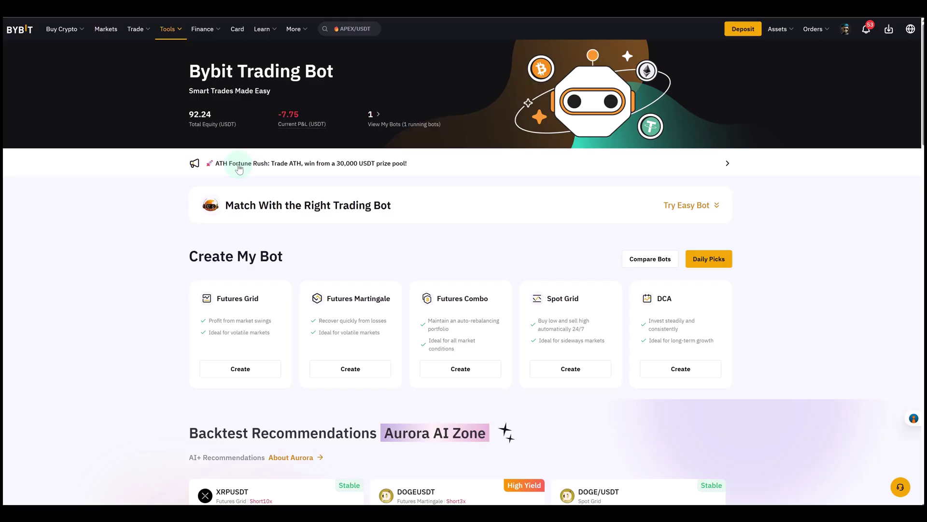
Step: Open Tools > Trading Bot and bring up the Compare Bots guide
mouse_move(157, 37)
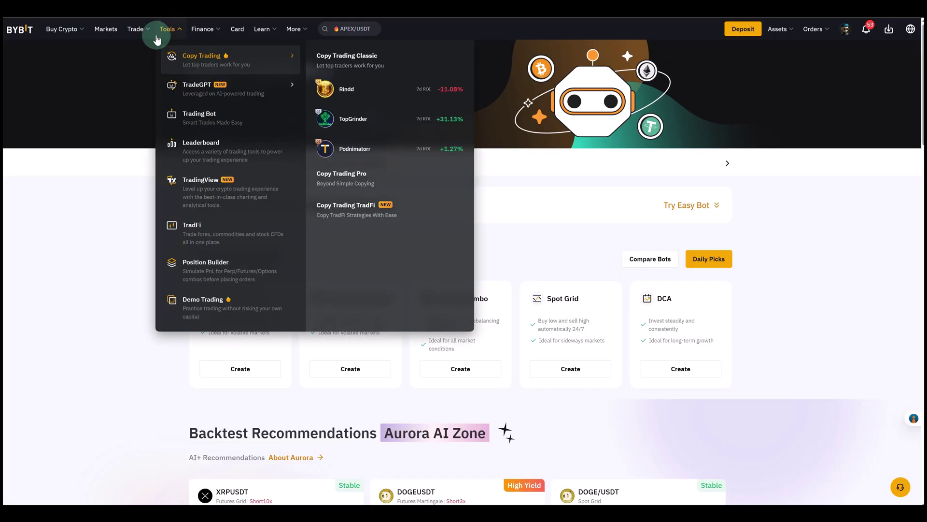
click(213, 117)
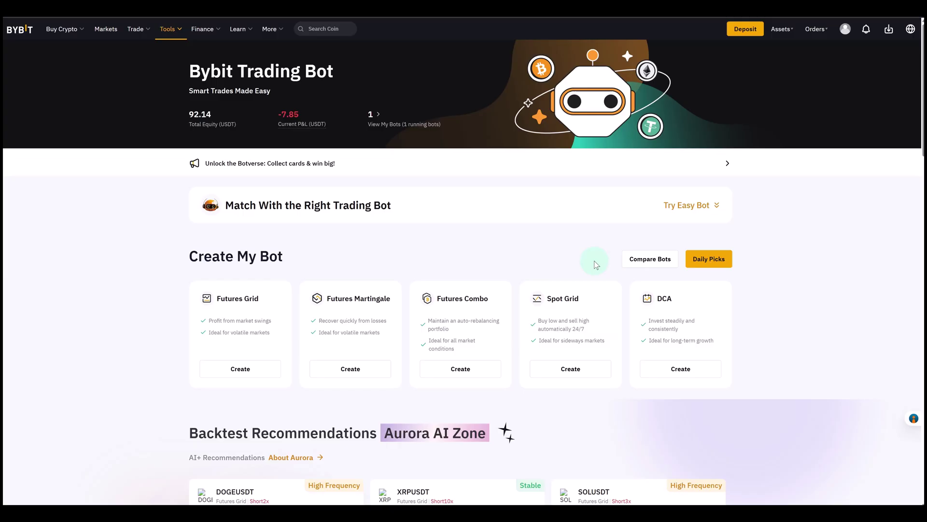
click(625, 257)
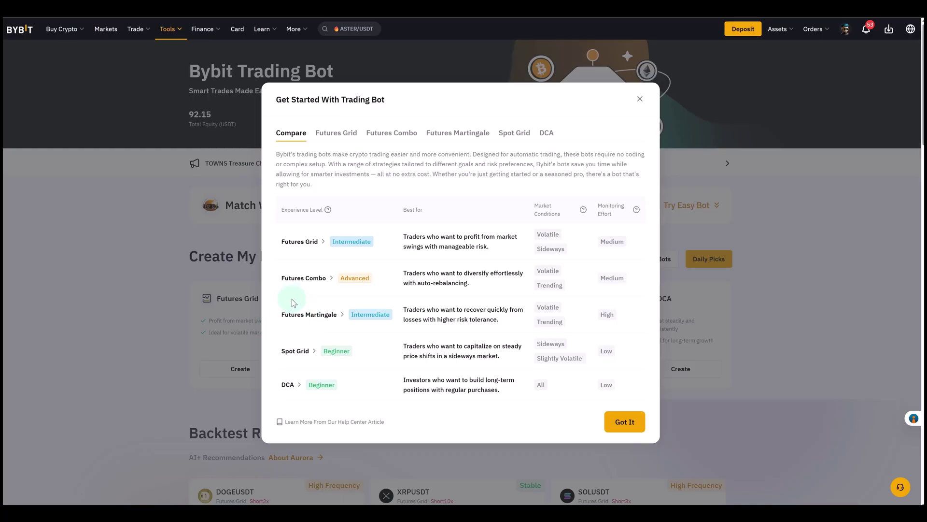
Step: Open the Futures Grid bot setup and choose the Long strategy
click(300, 247)
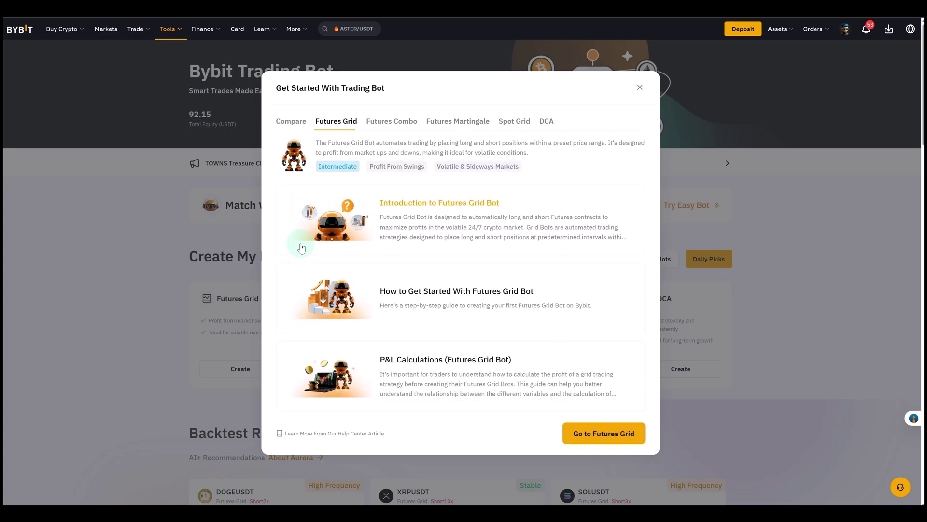
click(601, 433)
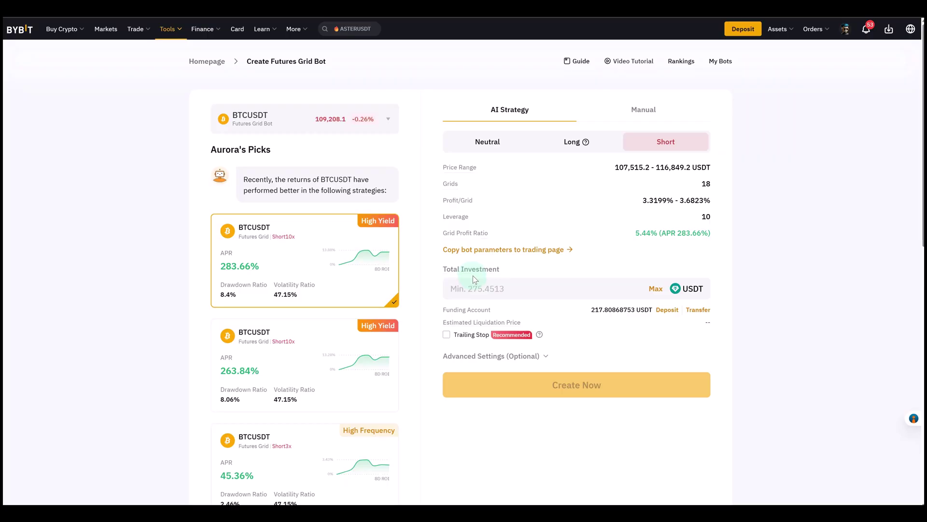
mouse_move(572, 144)
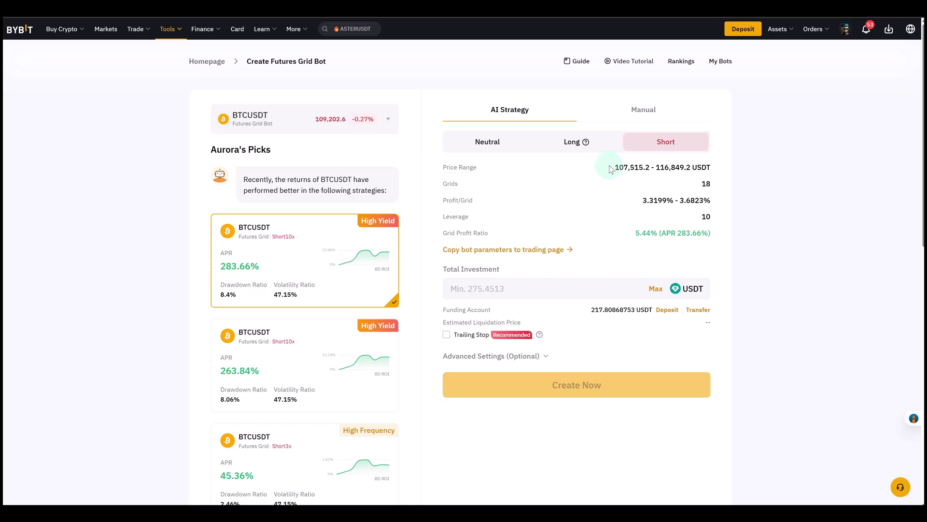
click(577, 141)
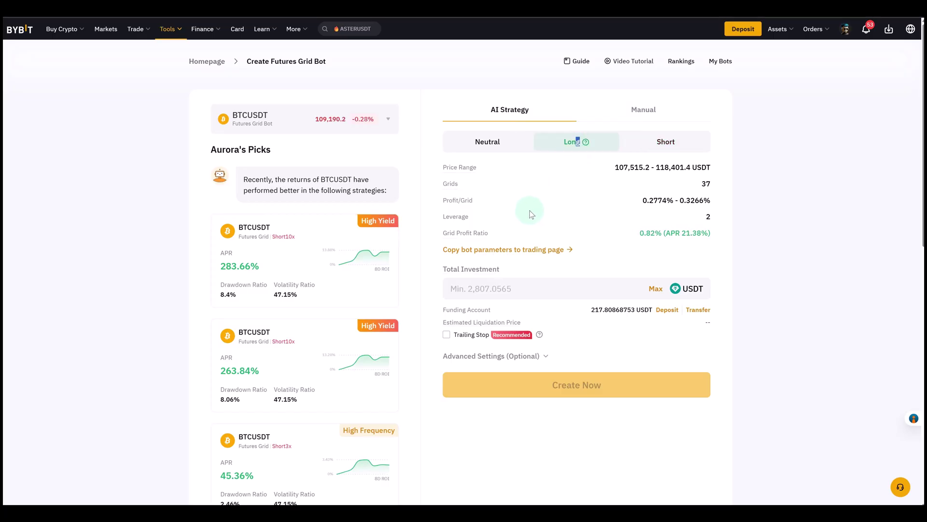
Step: Switch the contract to ETHUSDT, reselect Long, and toggle between Manual and AI strategy
mouse_move(571, 154)
click(298, 124)
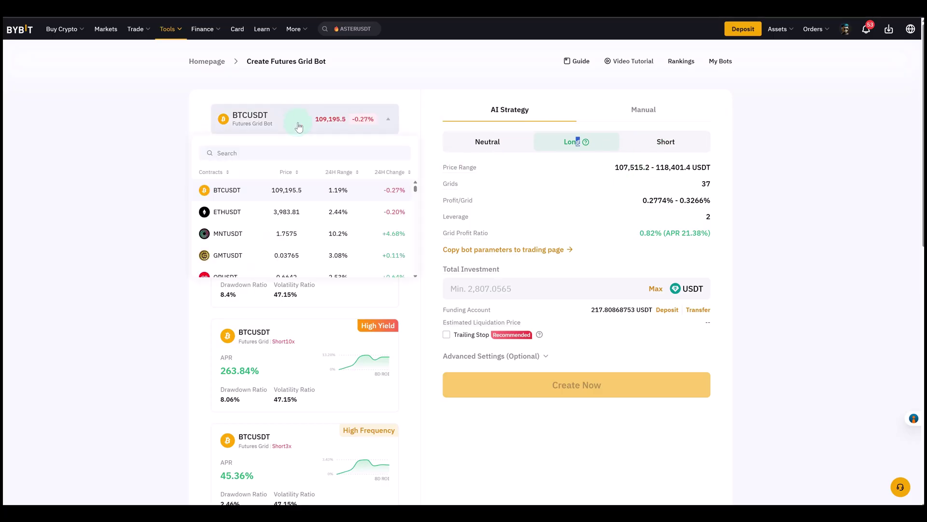
click(230, 213)
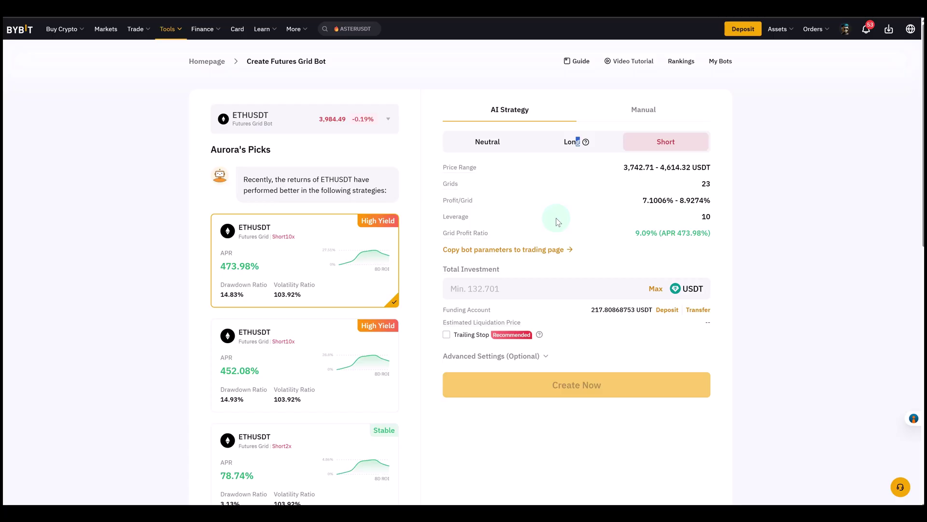
click(570, 143)
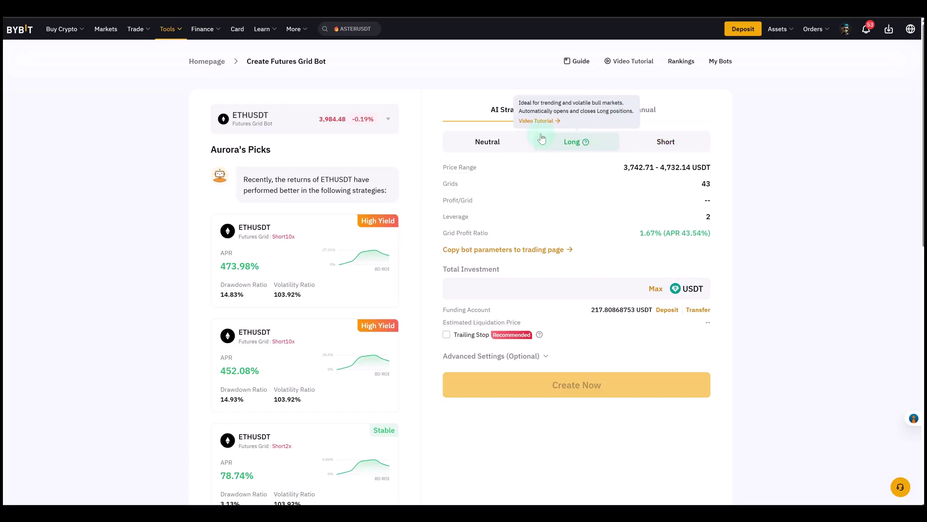
click(644, 109)
click(508, 121)
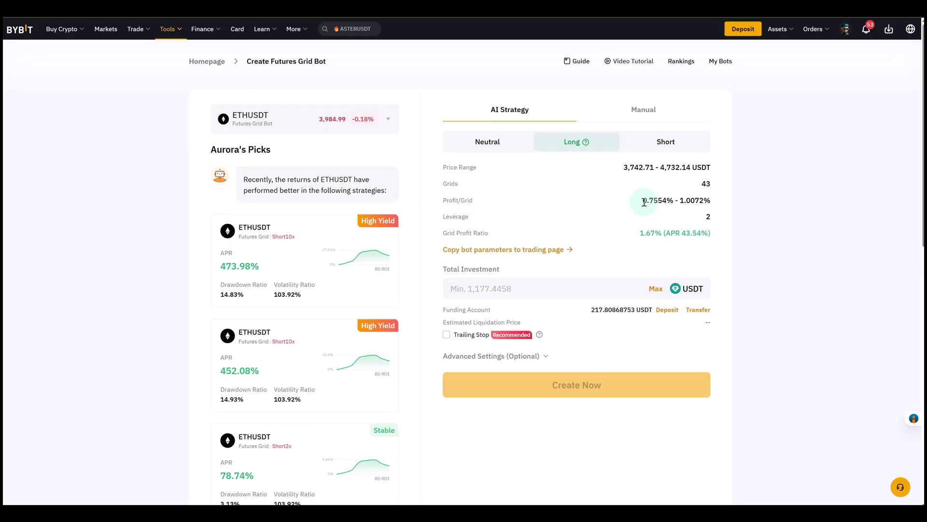
Step: In Manual mode, enter a lower price of 3350 and an upper price of 4950 USDT
click(588, 115)
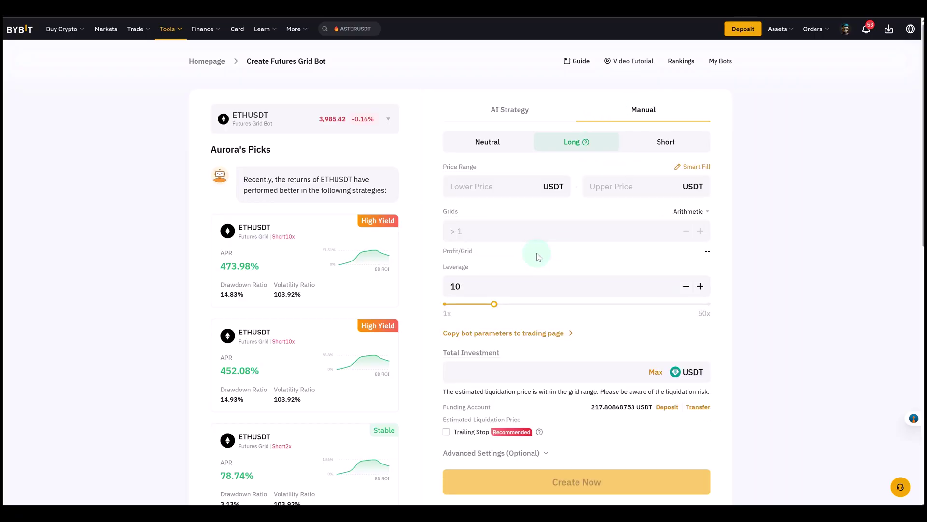
click(503, 195)
text(3370)
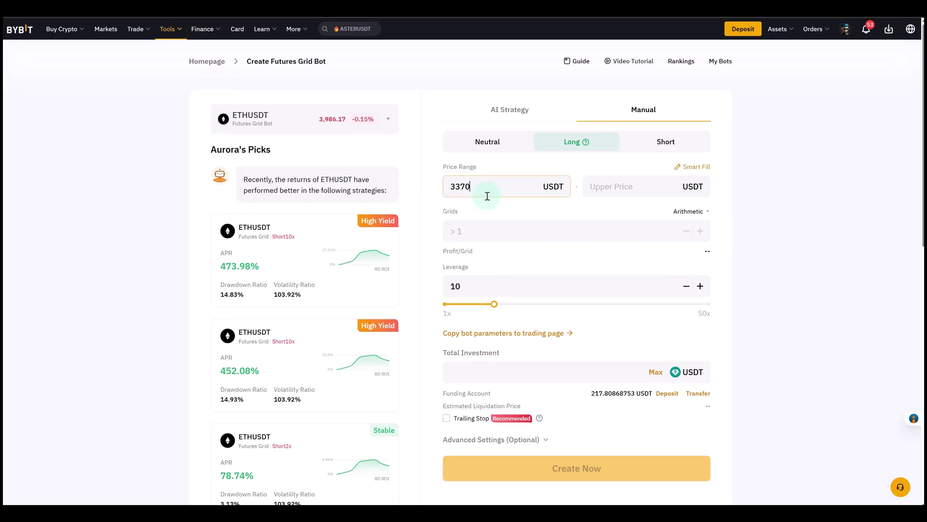
key(Left)
key(BackSpace)
text(5)
click(635, 188)
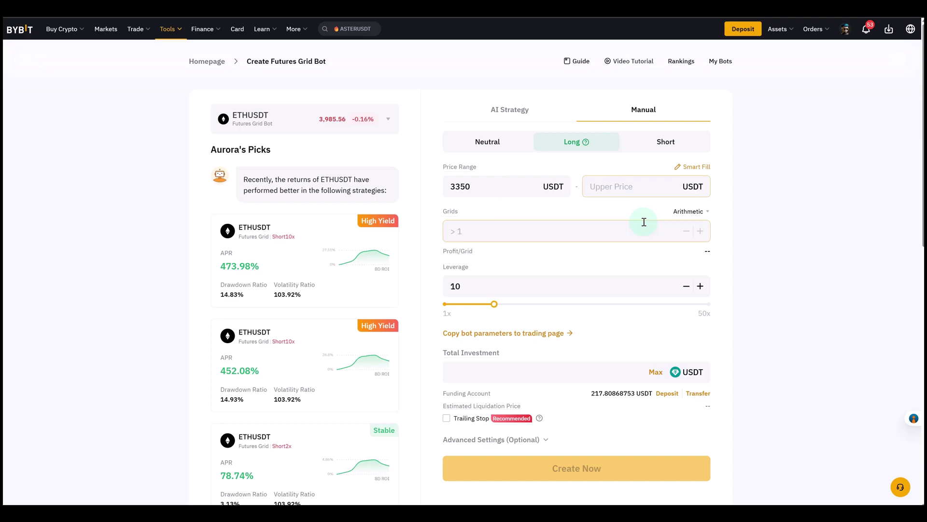
text(4)
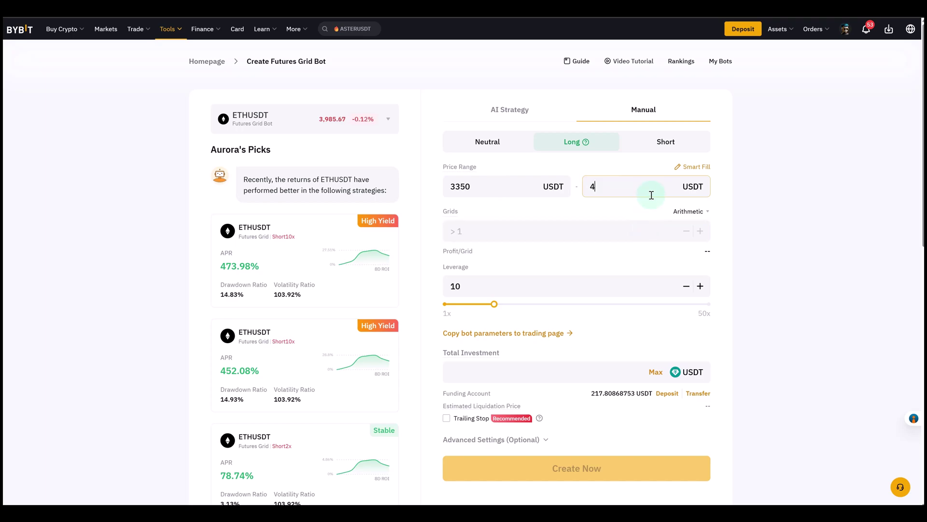
text(959)
key(BackSpace)
text(0)
click(601, 233)
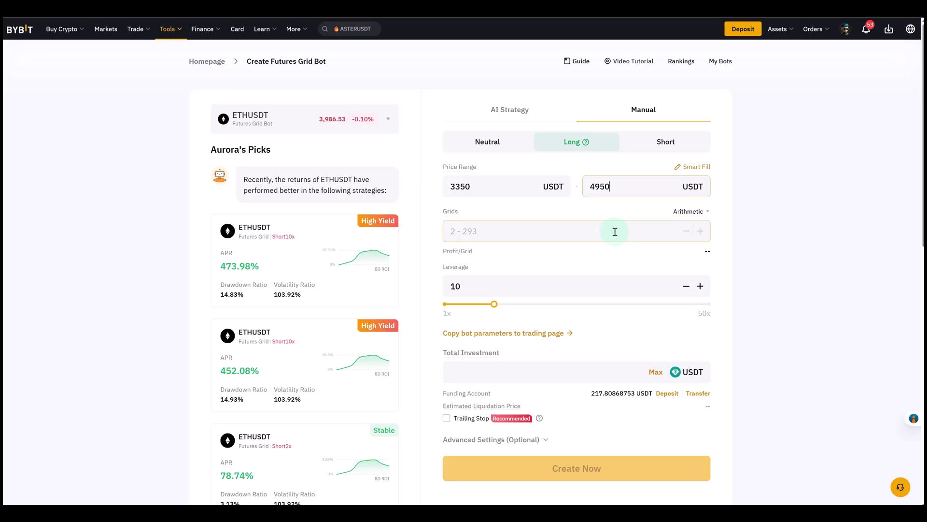
Step: Enter 20 grids and open the Arithmetic/Geometric spacing dropdown
click(614, 232)
text(20)
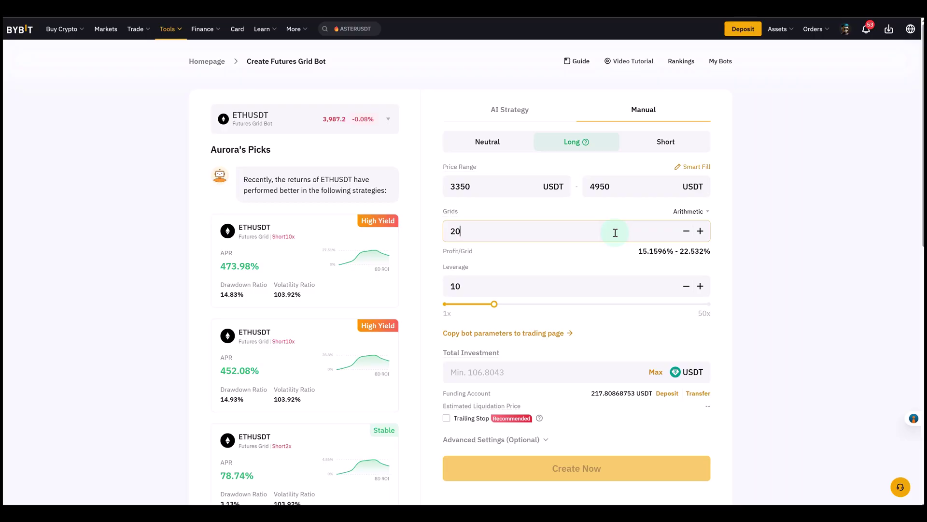
click(681, 213)
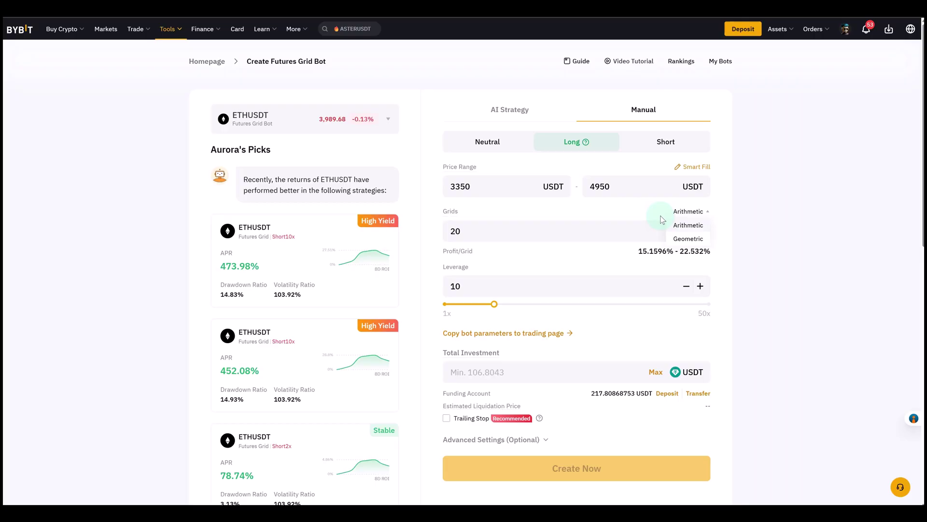
Step: Keep arithmetic spacing and enter a 100 USDT total investment
click(688, 225)
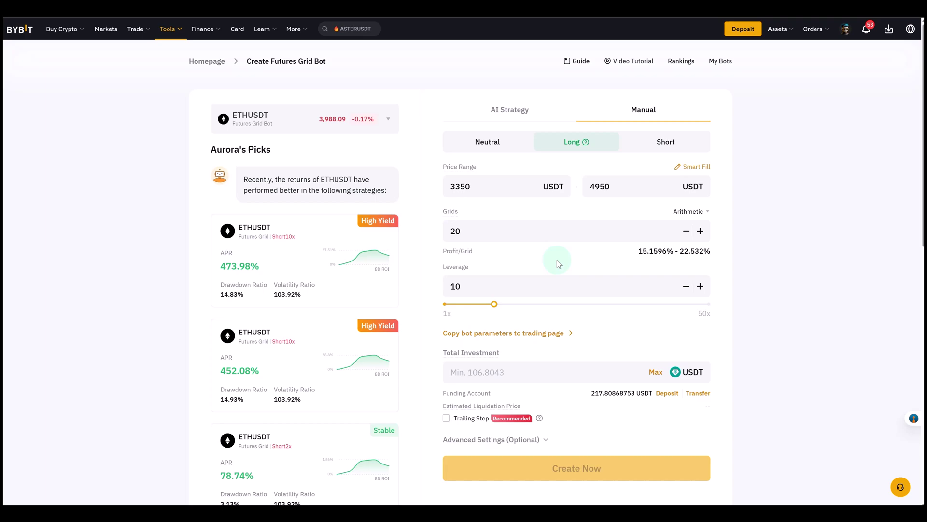
scroll(556, 259, down, 2)
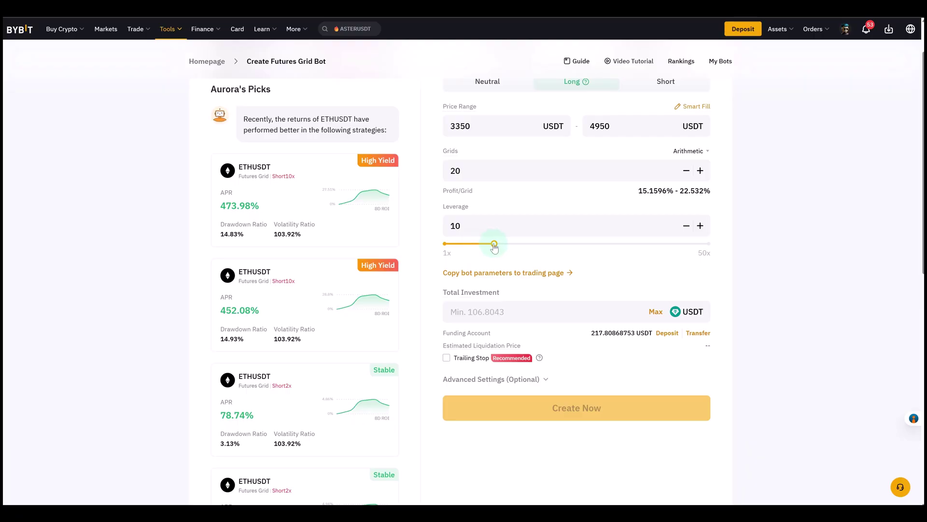
click(473, 311)
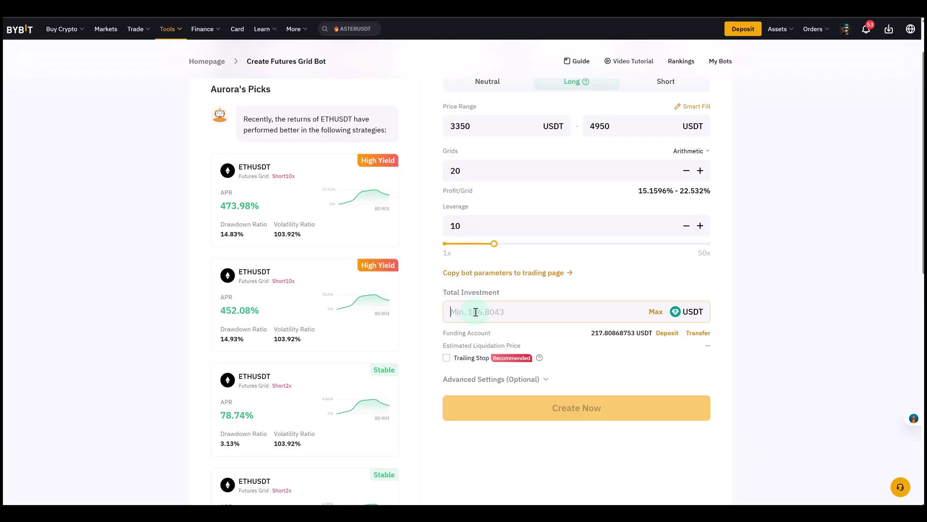
text(100)
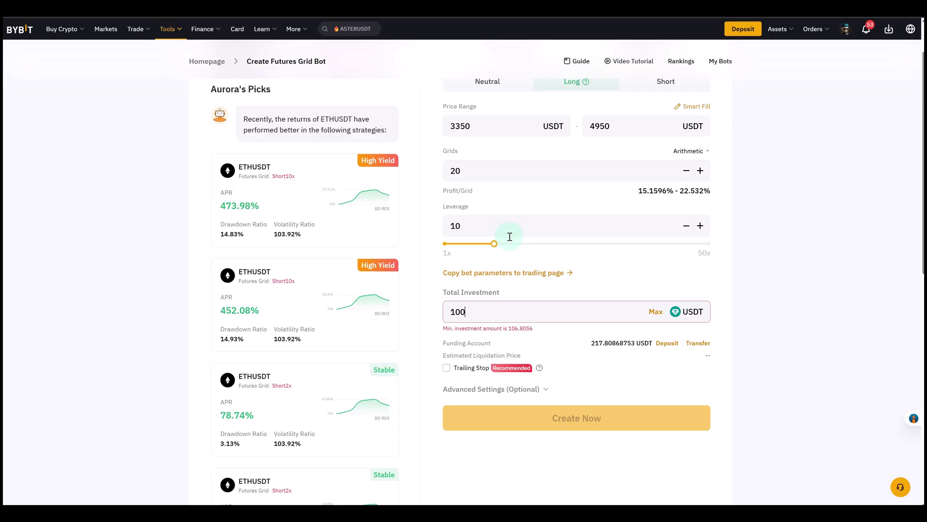
Step: Set leverage to 5x and change the total investment to 215 USDT
drag(494, 243, 445, 244)
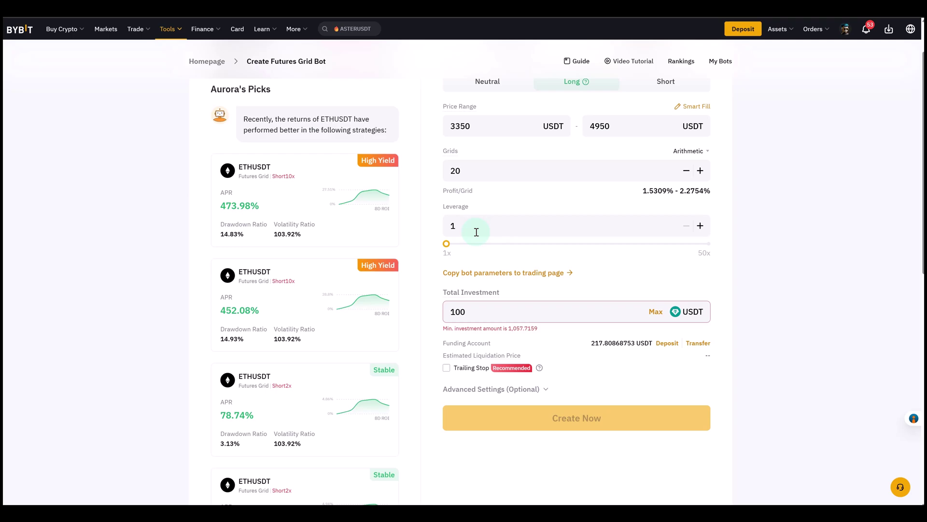
drag(447, 247, 467, 244)
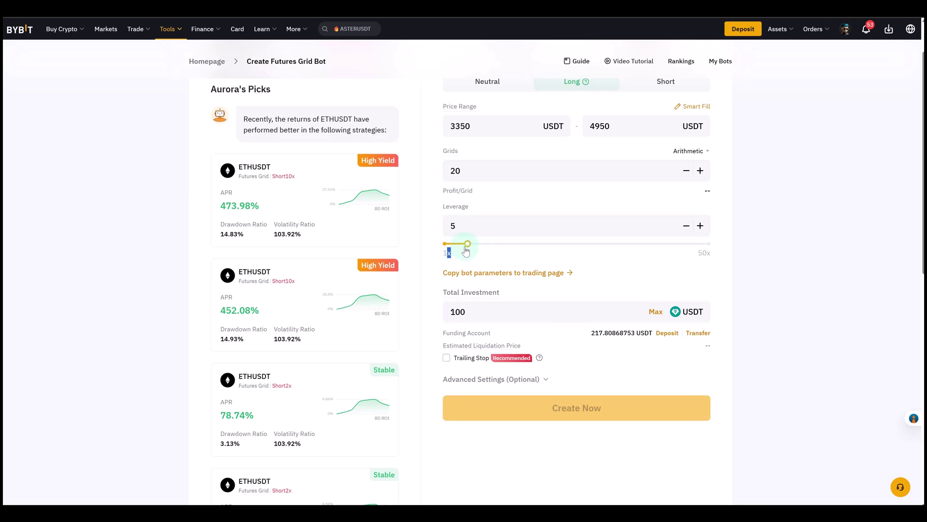
mouse_move(473, 348)
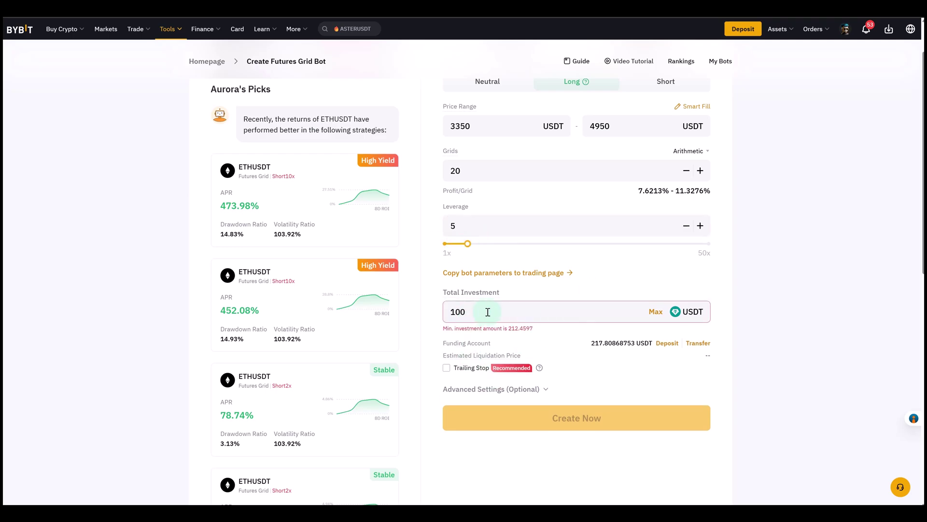
double_click(492, 313)
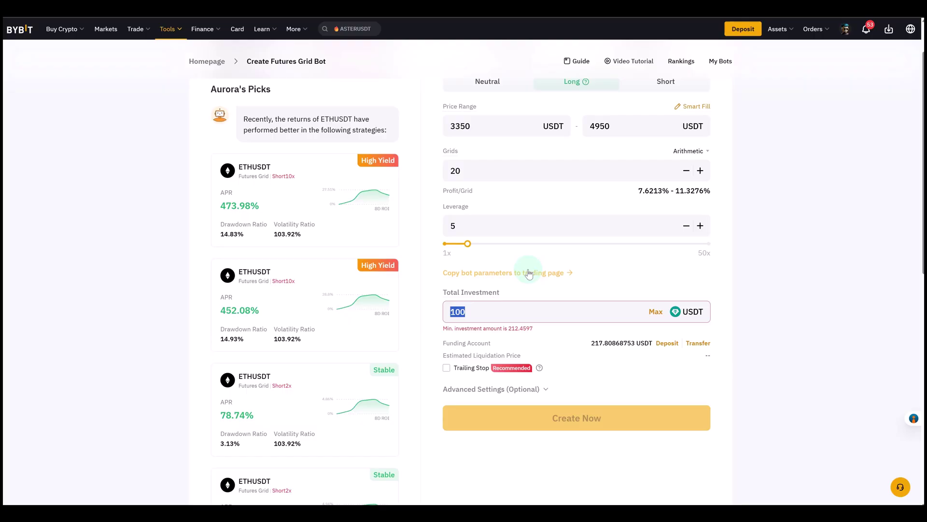
text(210)
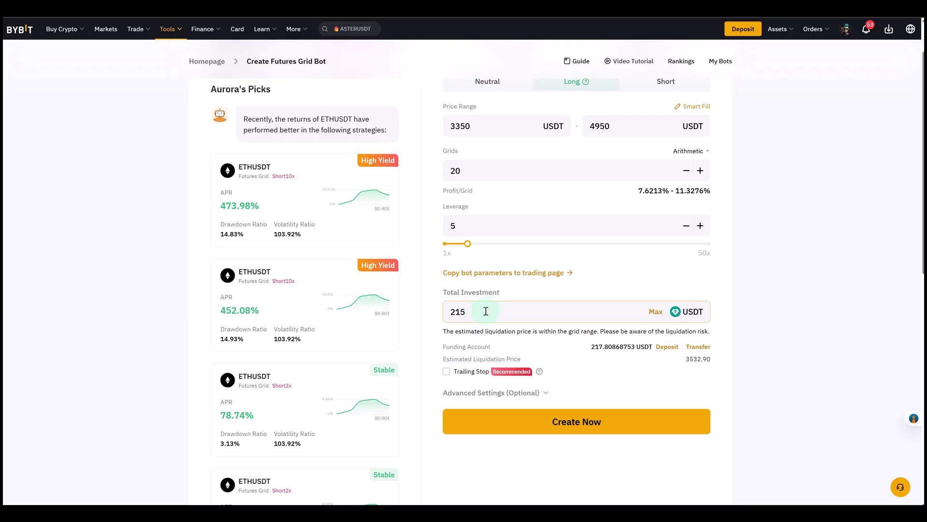
click(476, 172)
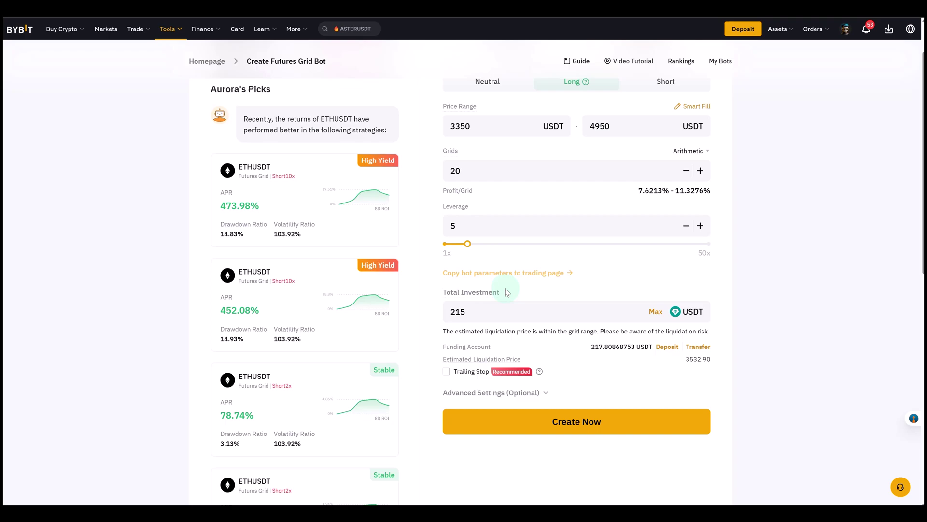
Step: Return to the 215 USDT Total Investment field
click(489, 309)
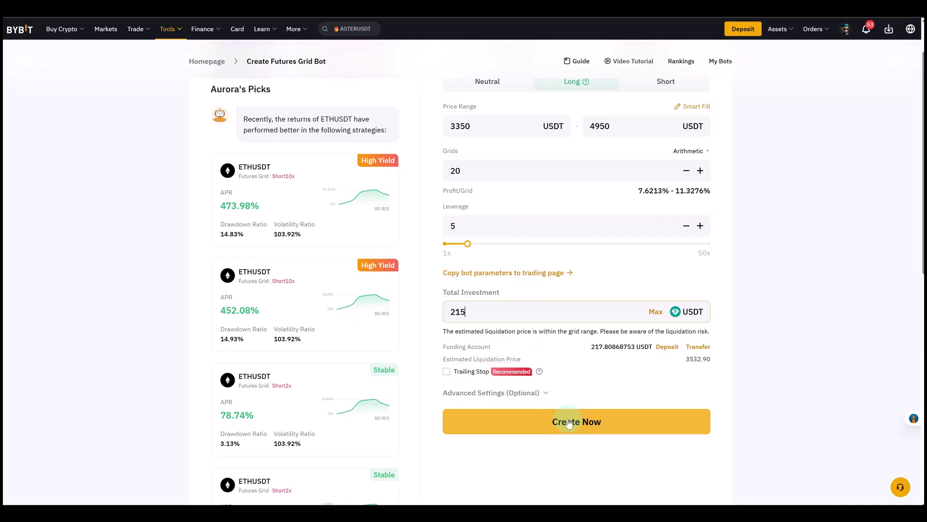
click(525, 392)
scroll(531, 367, down, 3)
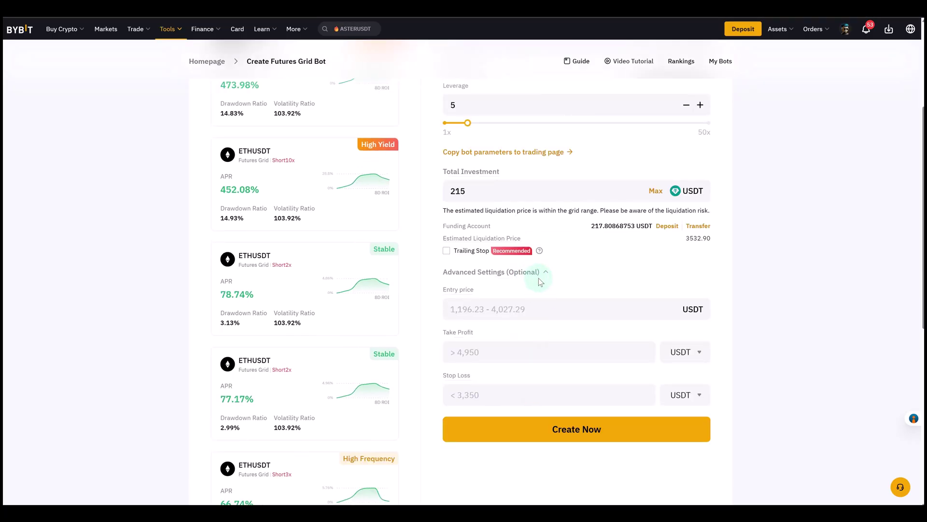
click(530, 354)
click(525, 396)
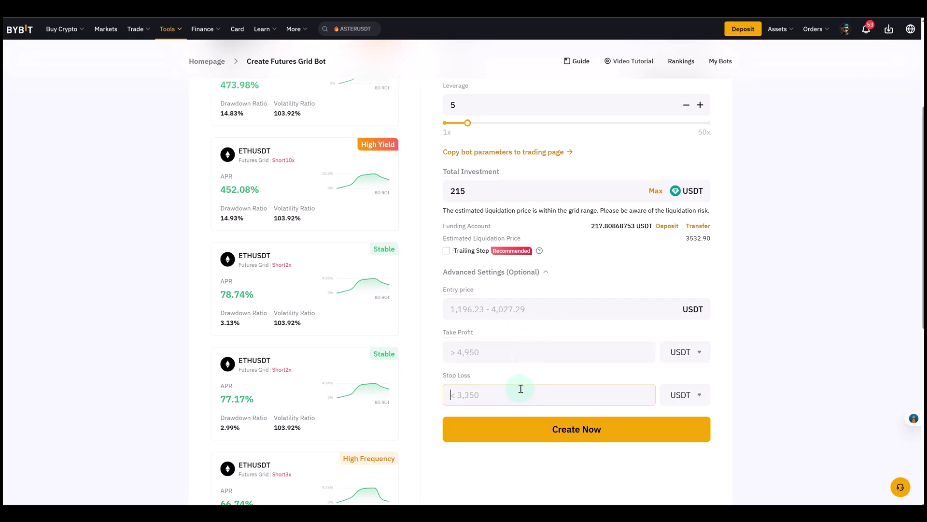
scroll(519, 386, up, 4)
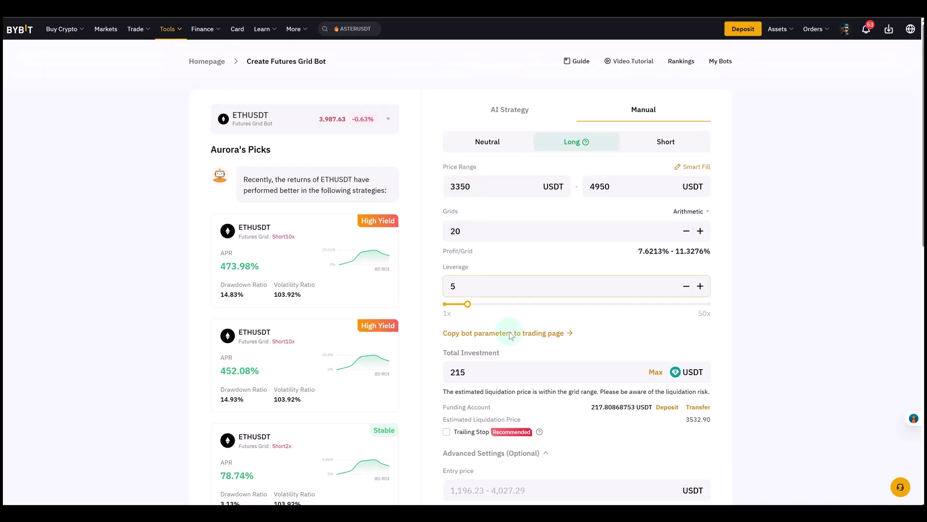
scroll(523, 373, down, 4)
scroll(526, 361, up, 4)
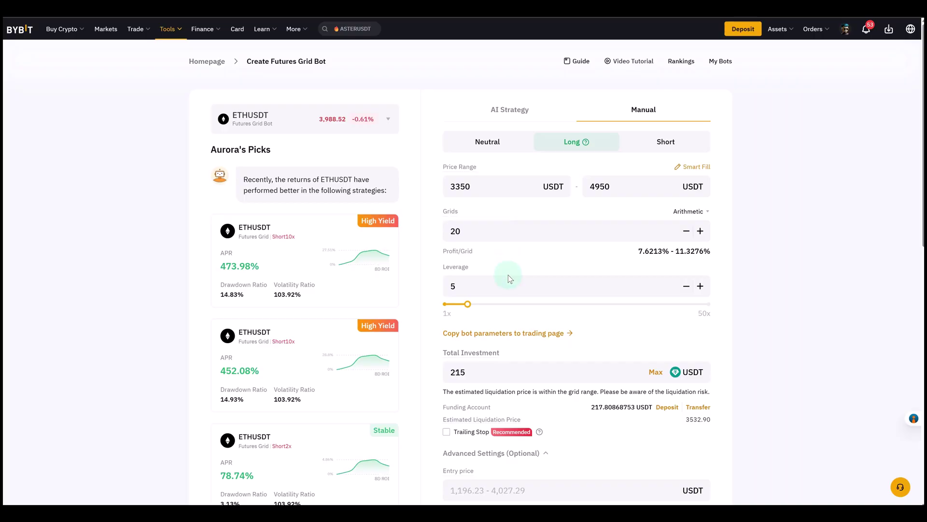
scroll(510, 272, down, 1)
scroll(511, 282, up, 1)
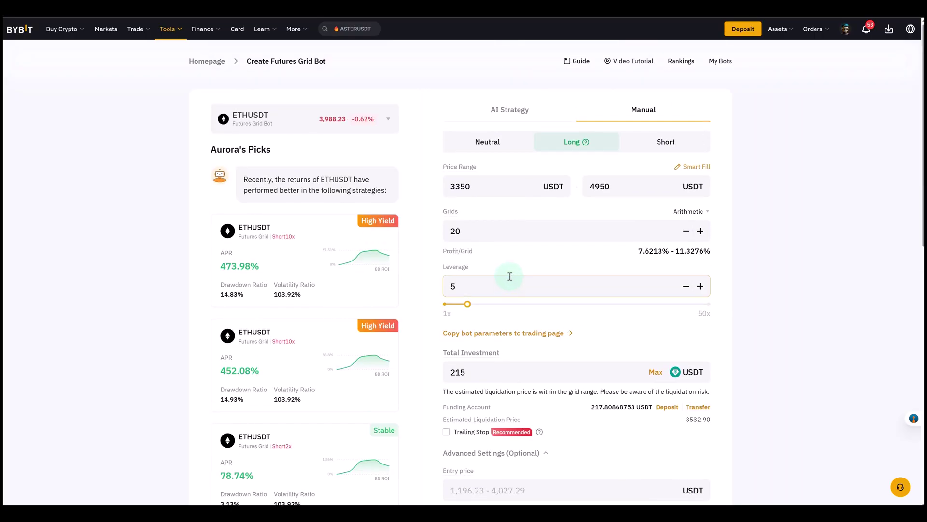
scroll(511, 278, down, 3)
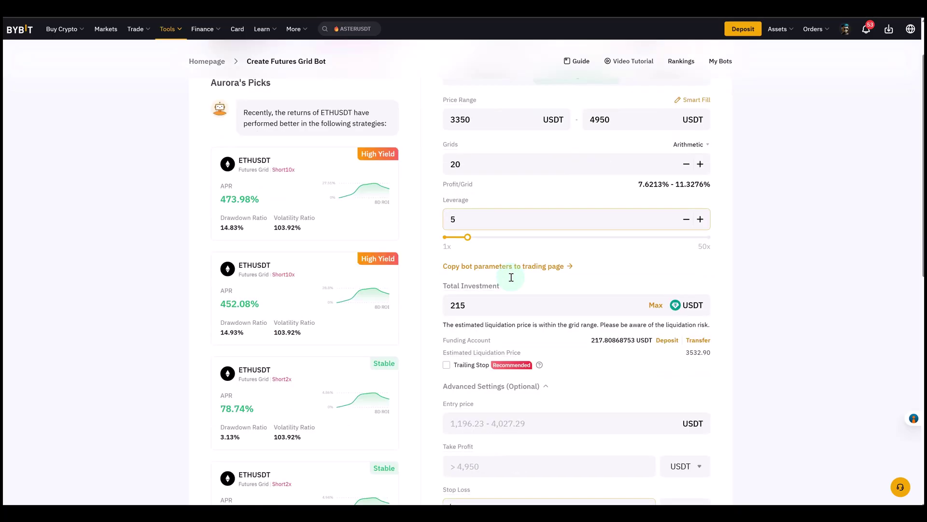
click(457, 388)
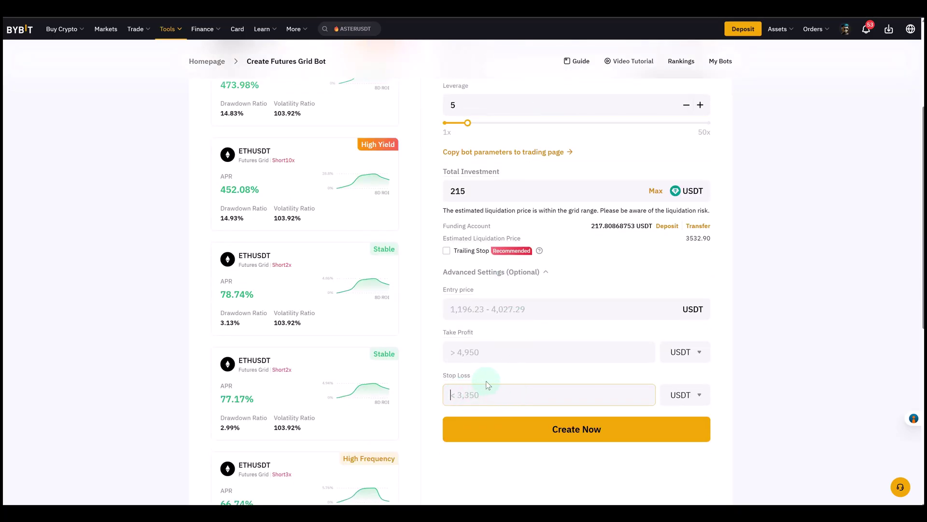
scroll(488, 385, up, 3)
click(466, 181)
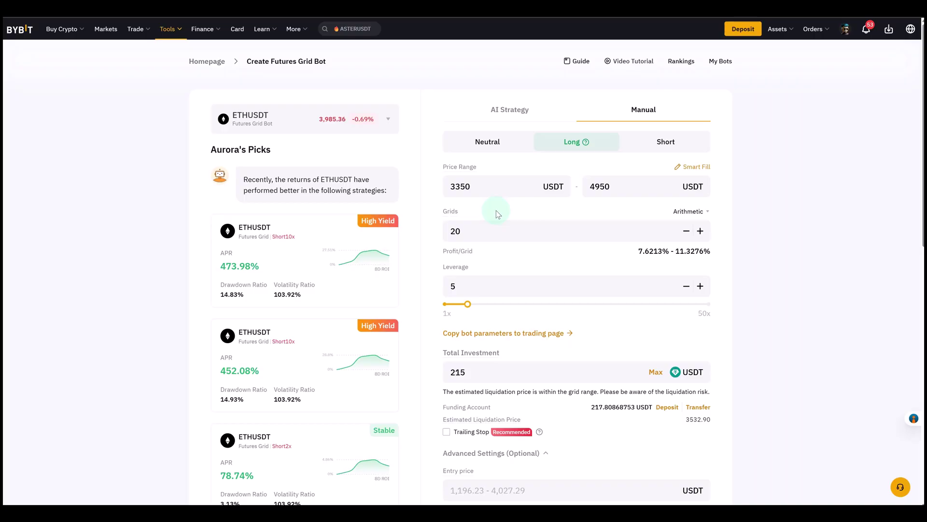
Step: Enter a 3340 USDT stop loss and view the trailing stop explanation
scroll(497, 214, down, 6)
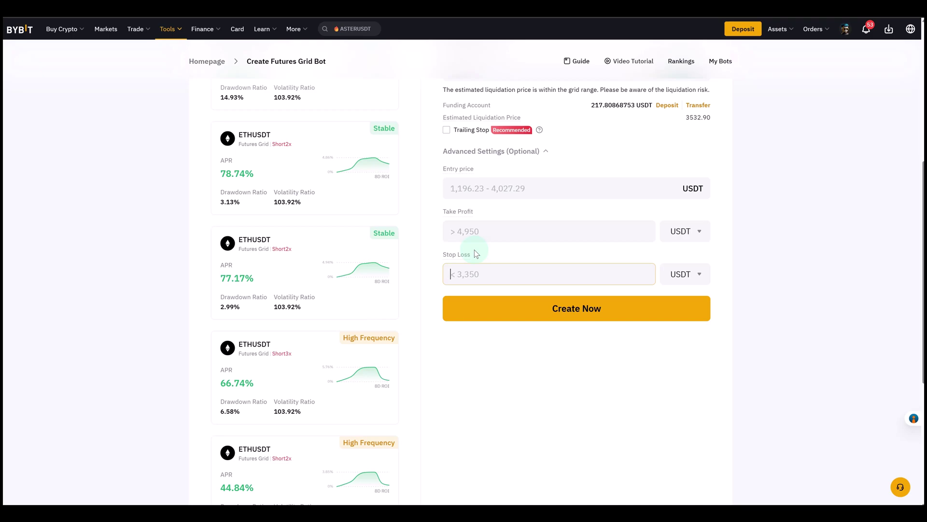
text(3340)
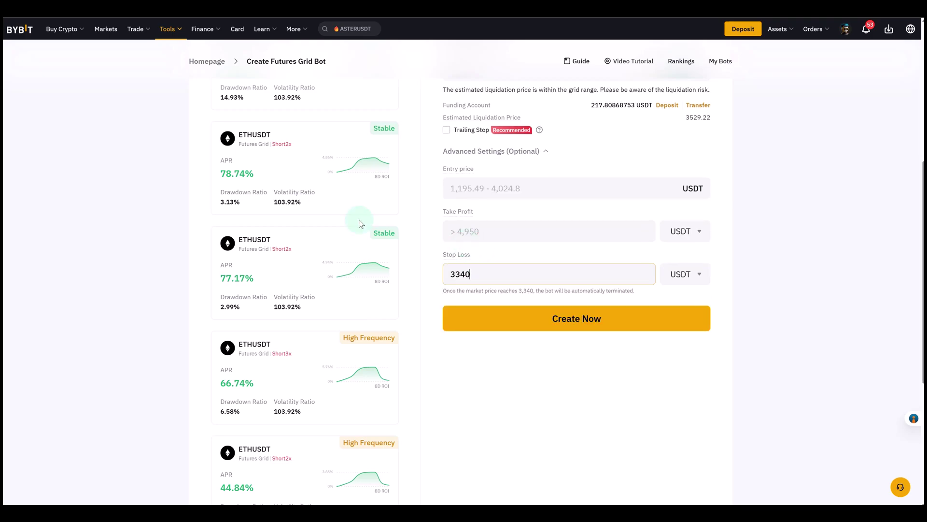
click(480, 238)
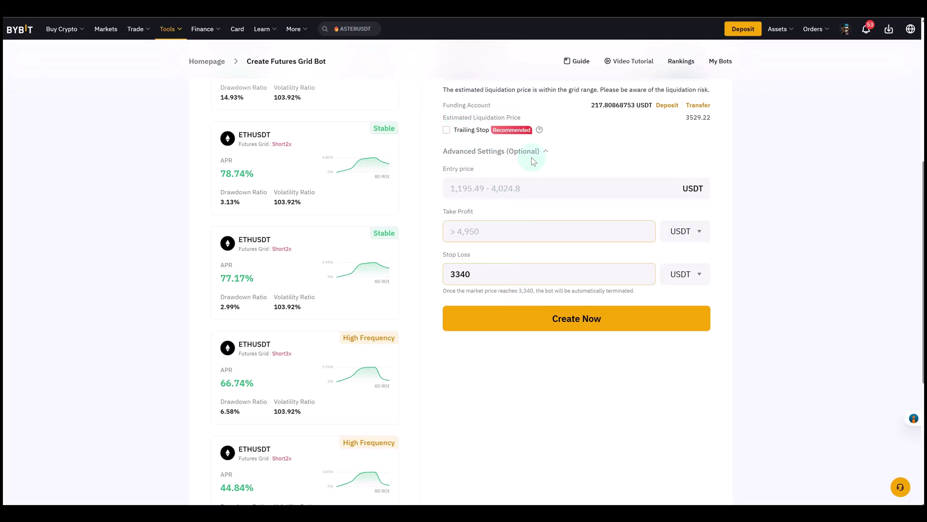
click(539, 131)
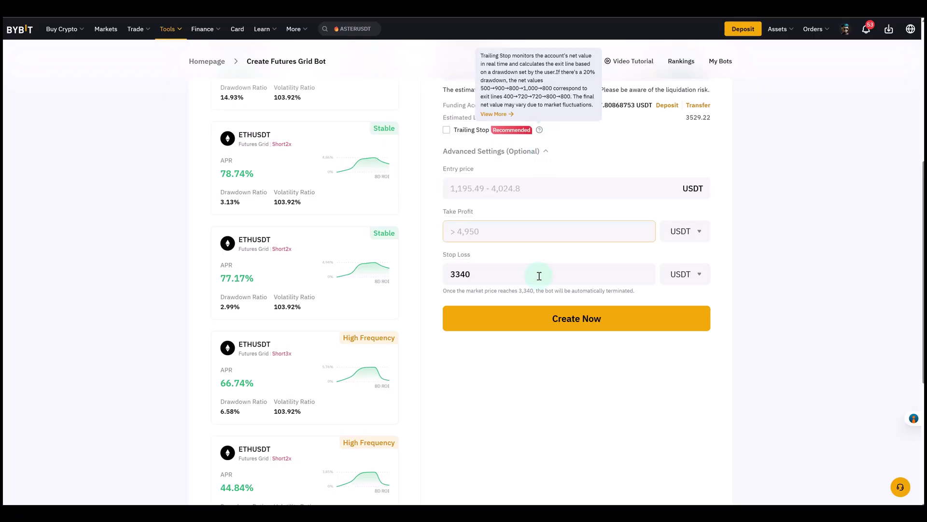
Step: Create the ETHUSDT Long 5x grid bot and confirm it in the dialog
click(577, 320)
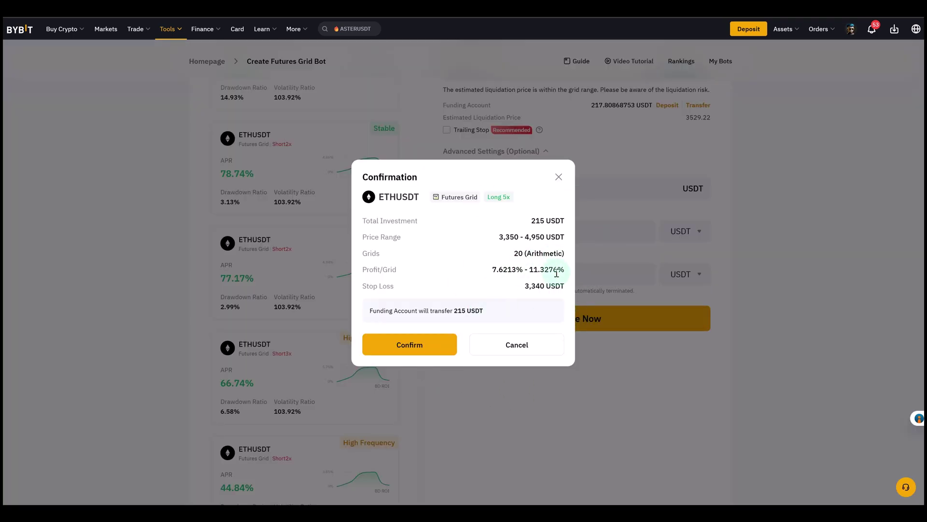
click(437, 351)
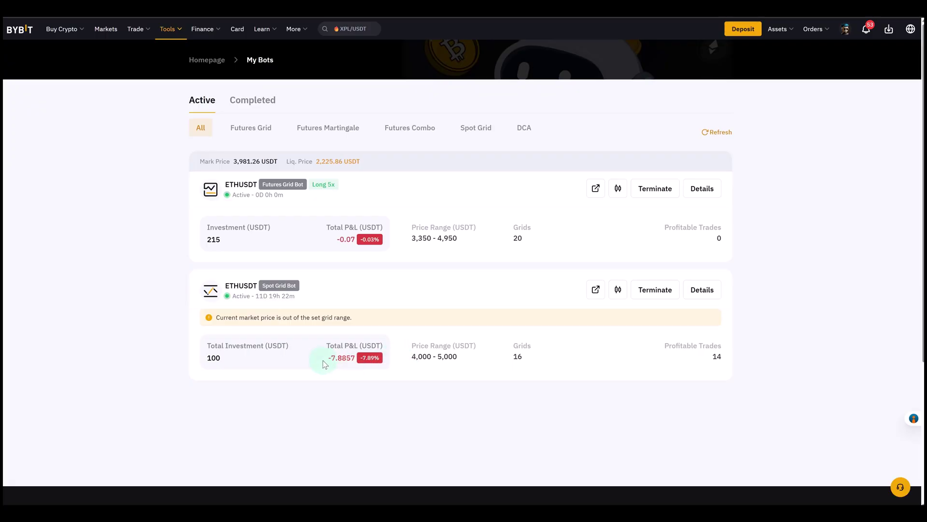
drag(324, 363, 382, 360)
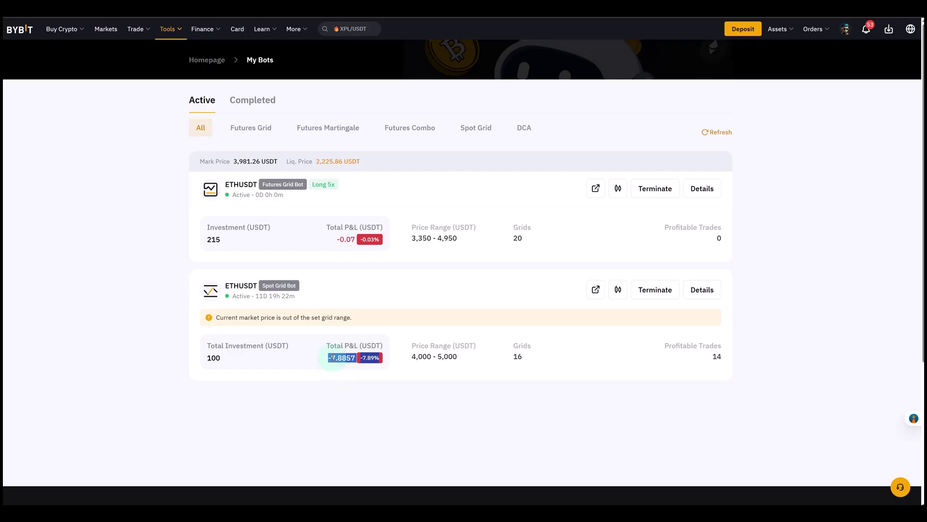
click(328, 360)
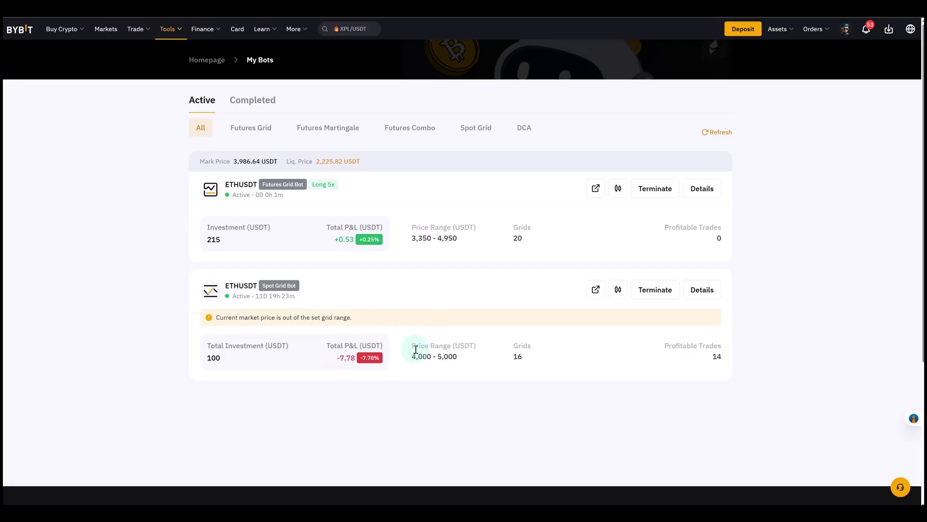
drag(409, 357, 471, 359)
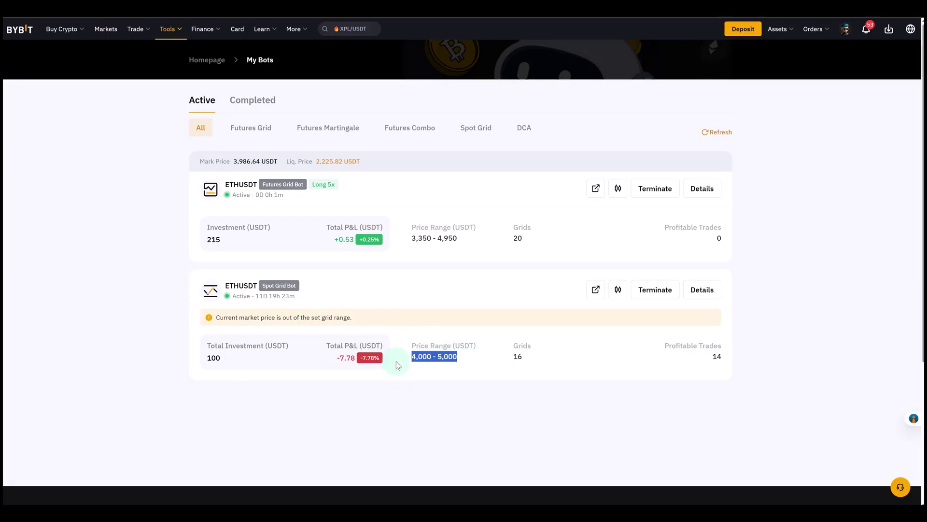